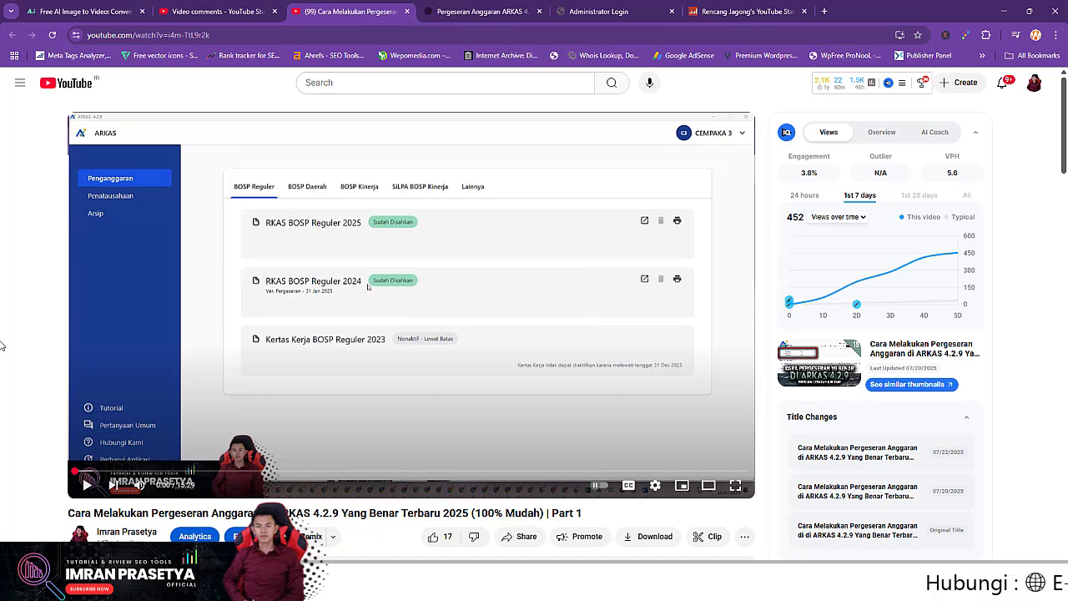
scroll(1, 346, down, 4)
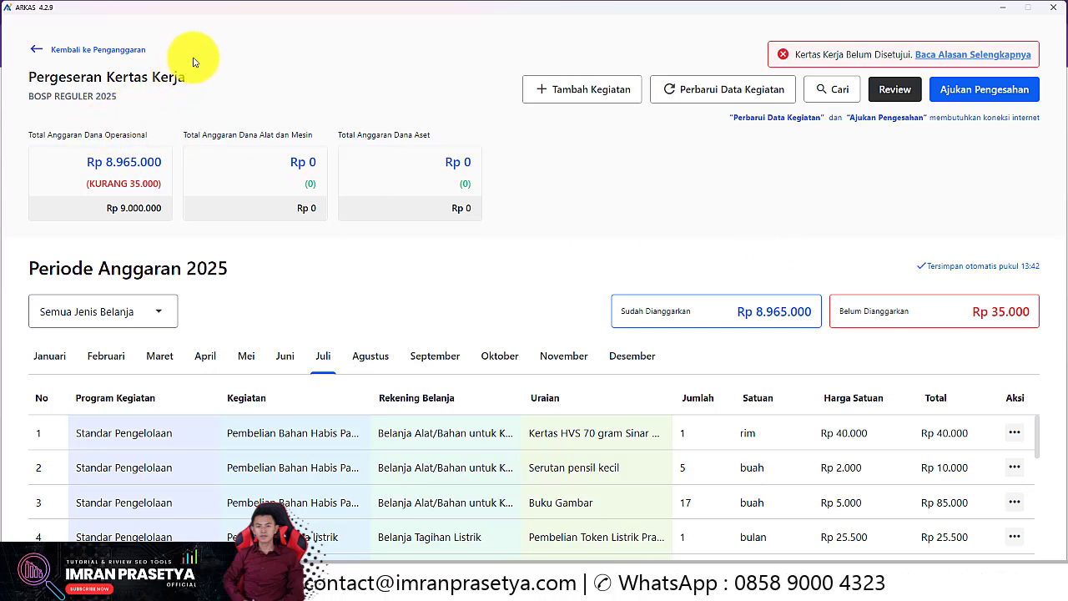
Reopen Kertas Kerja BOSP Reguler 2025 from the budgeting list and read the revision note explaining why it was not approved
click(32, 50)
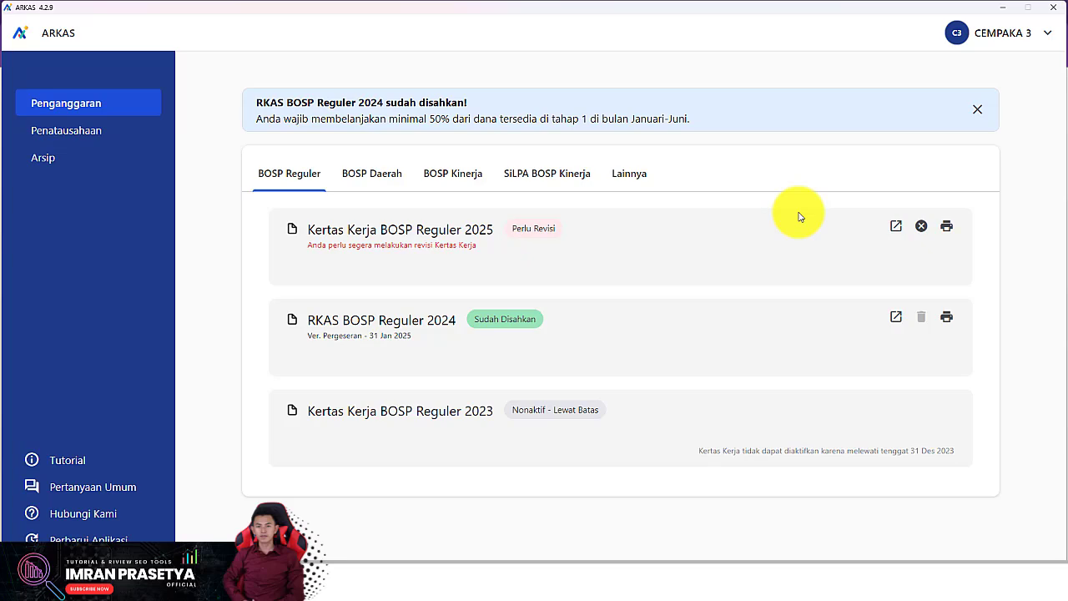
click(896, 229)
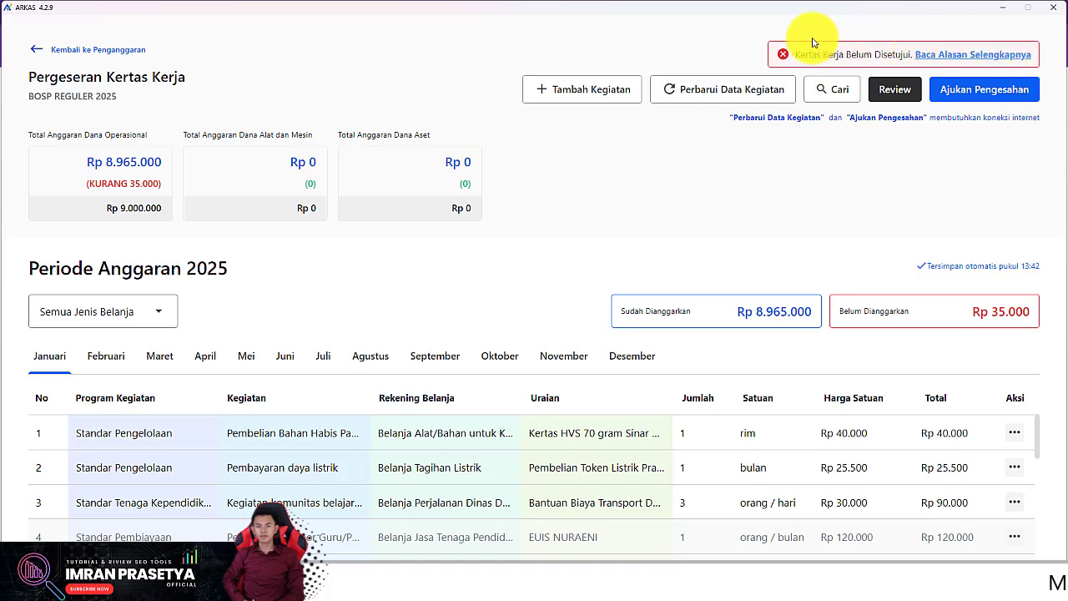
click(963, 56)
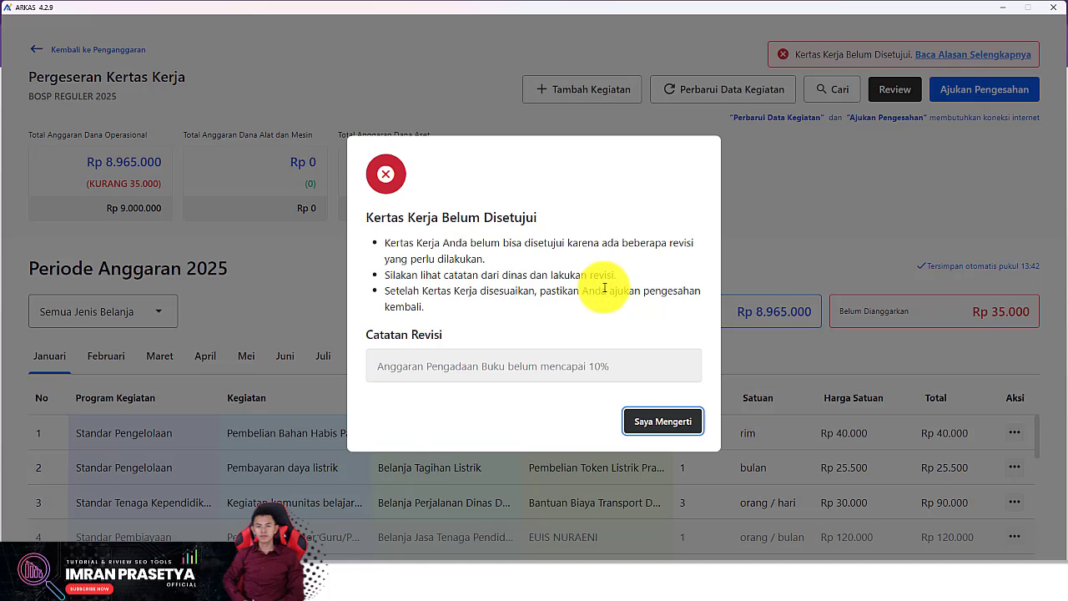
click(661, 424)
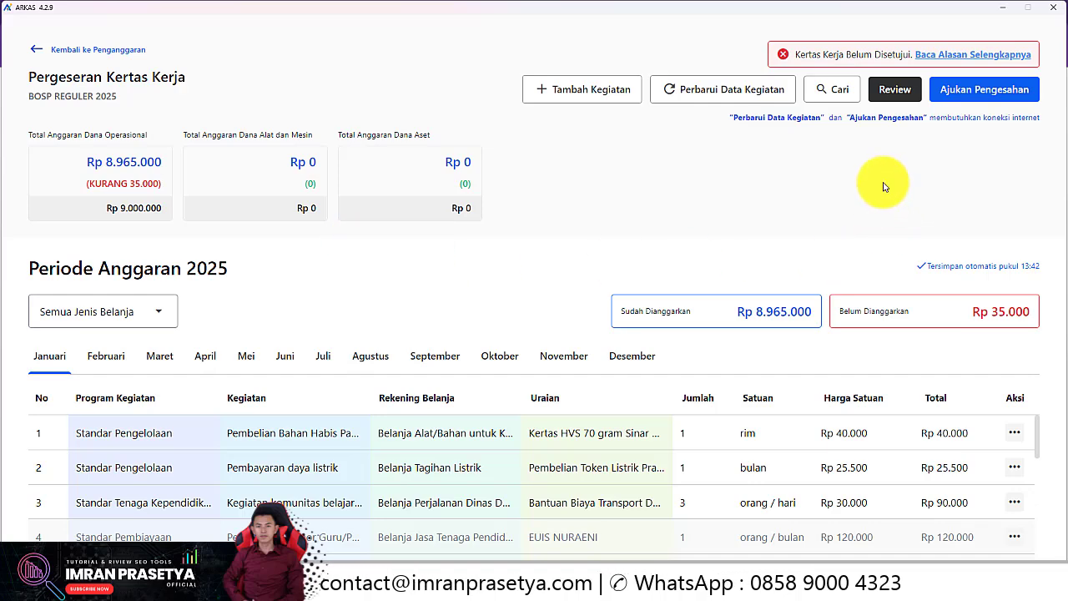
Open the worksheet review, show it per year (Lihat per tahun) and expand the Standar Sarana dan Prasarana program
click(892, 98)
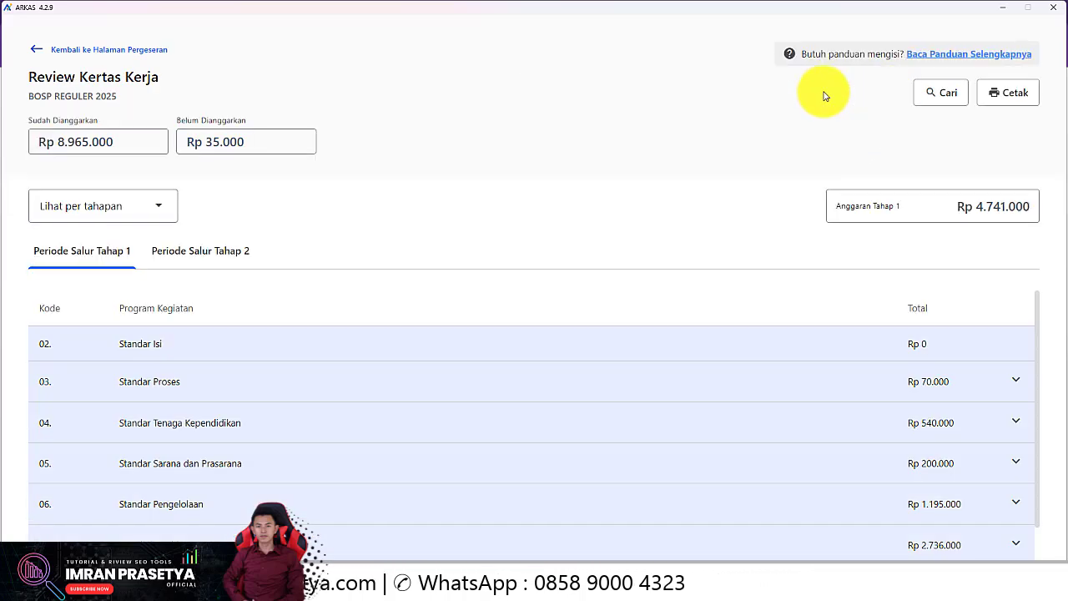
click(141, 204)
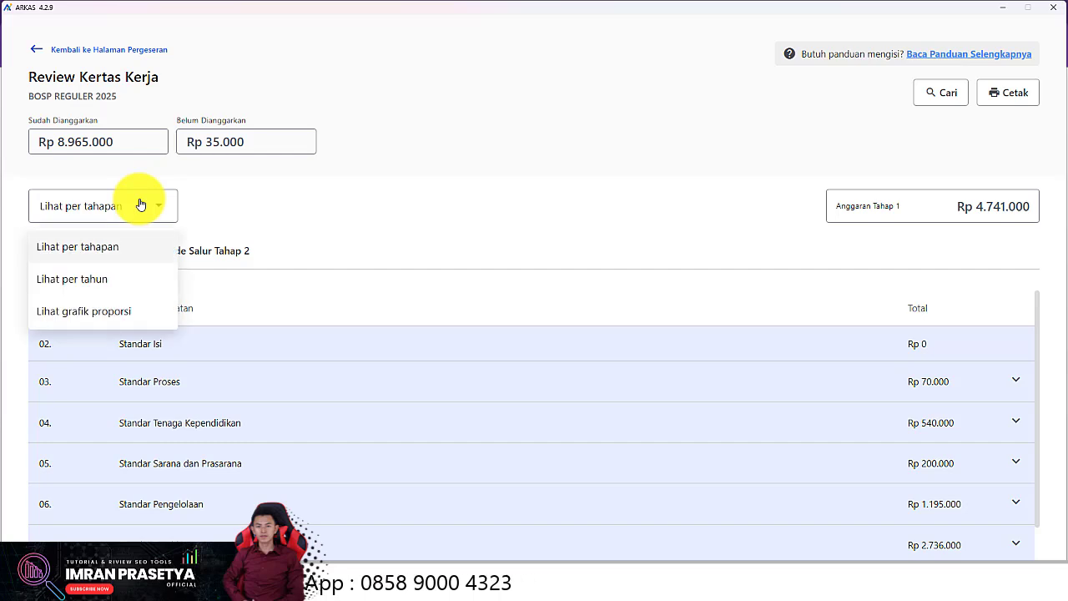
click(108, 289)
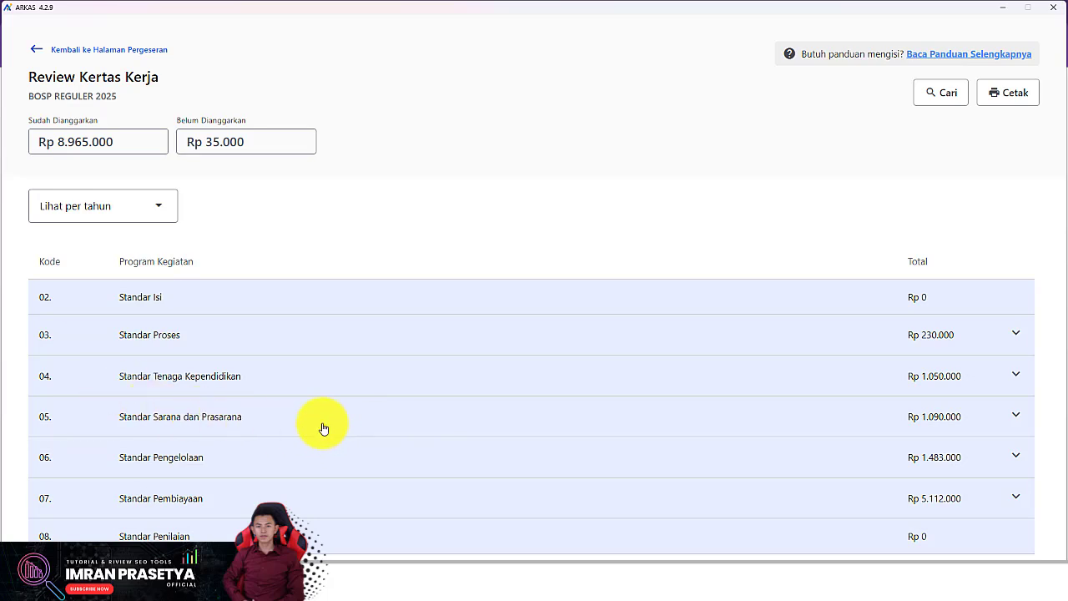
click(225, 419)
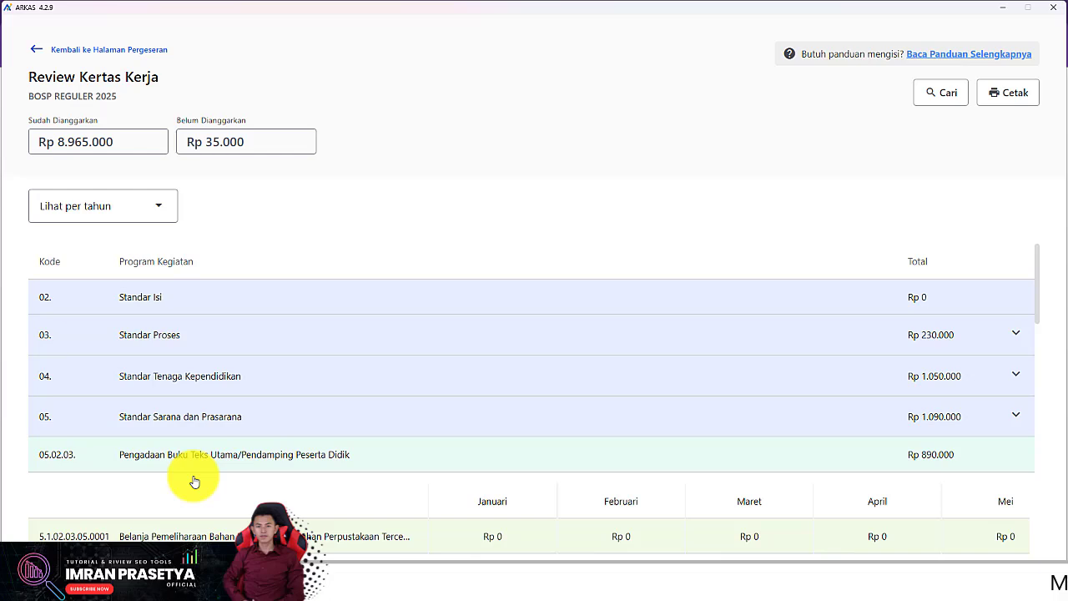
Examine the books budgeted under Pengadaan Buku Teks Utama/Pendamping Peserta Didik, and return to the Pergeseran Kertas Kerja page
scroll(211, 468, down, 1)
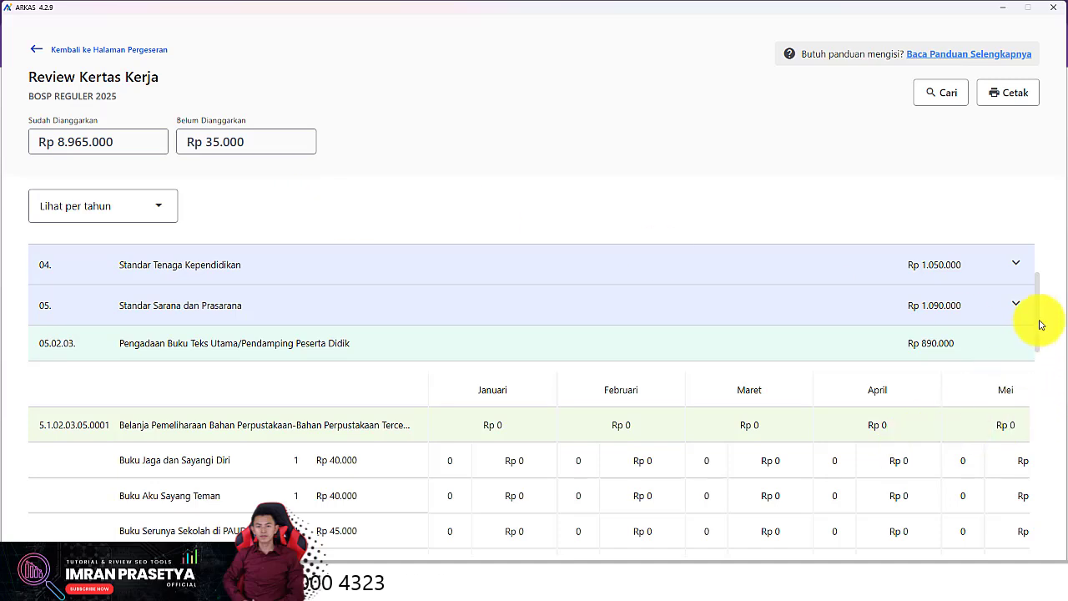
scroll(1040, 324, down, 1)
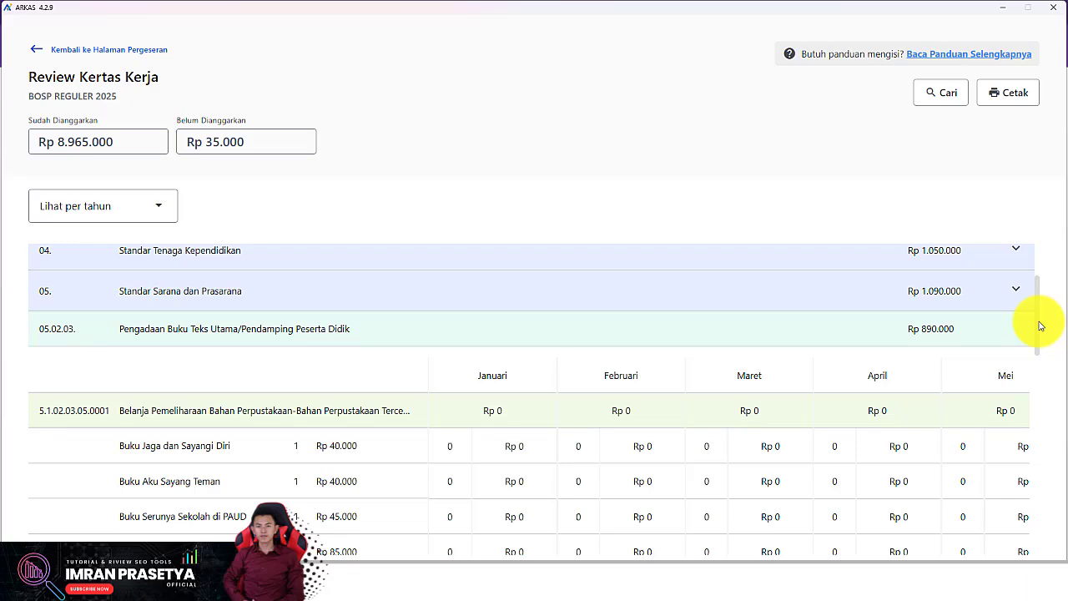
drag(1040, 324, 1041, 337)
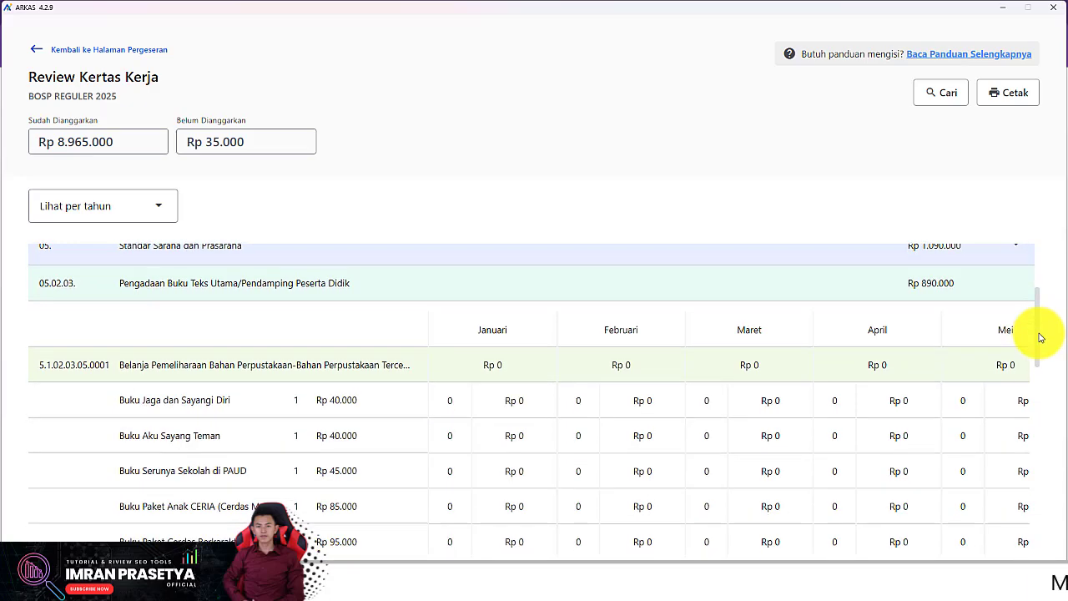
drag(1041, 338, 1030, 317)
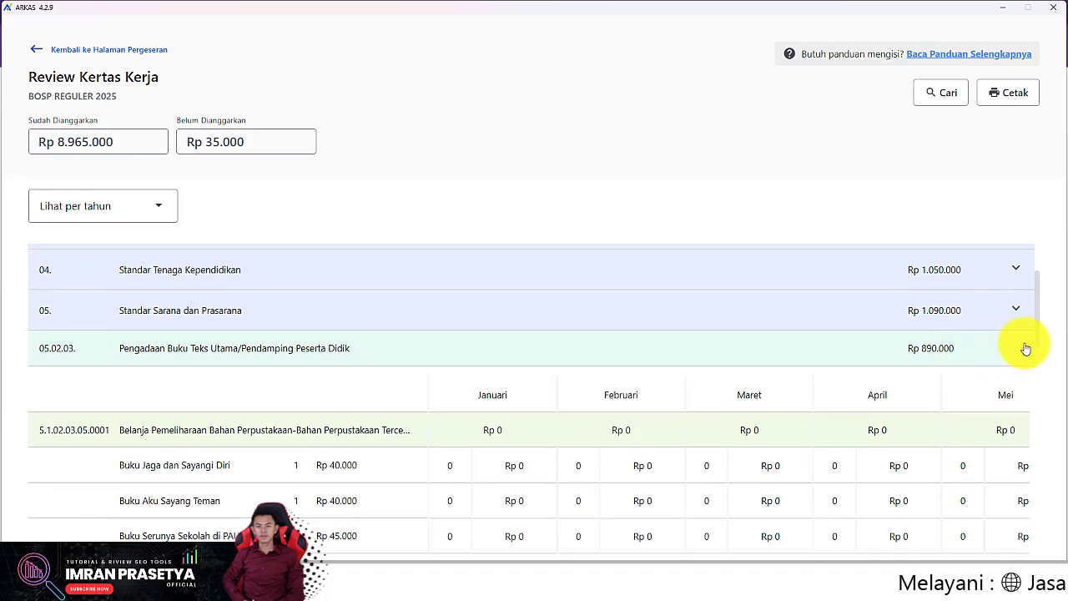
scroll(1022, 338, down, 2)
mouse_move(1040, 361)
mouse_down()
mouse_move(1040, 443)
mouse_move(1046, 374)
mouse_up()
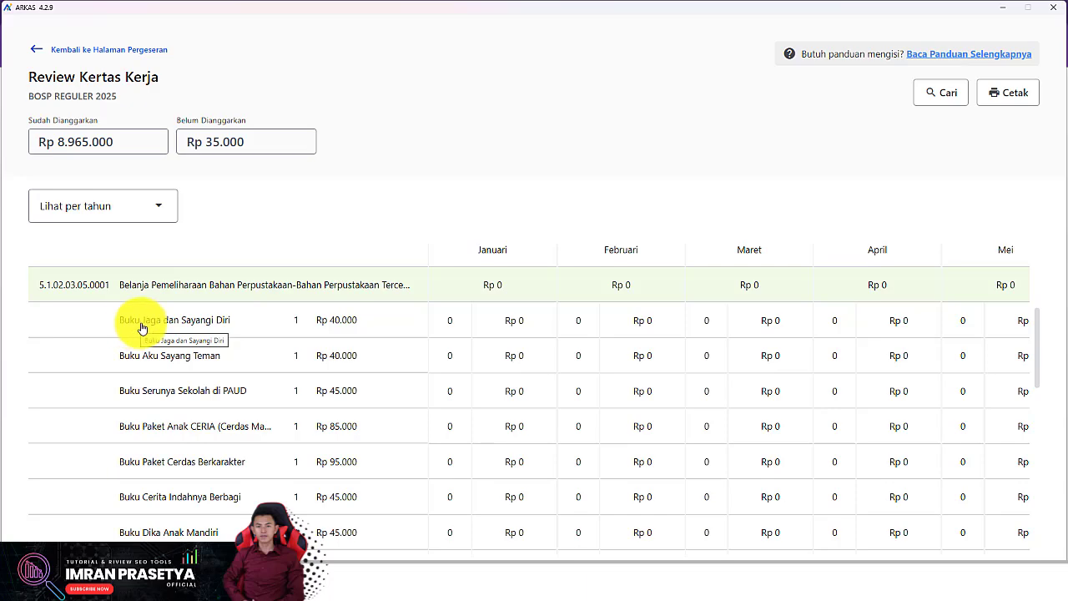
drag(1039, 346, 1035, 267)
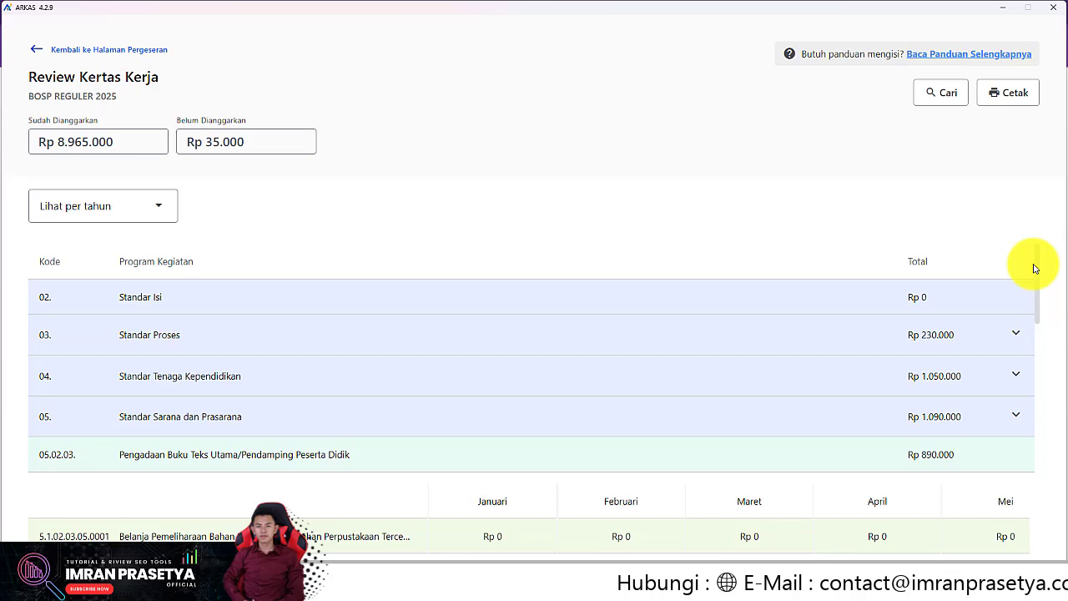
click(37, 52)
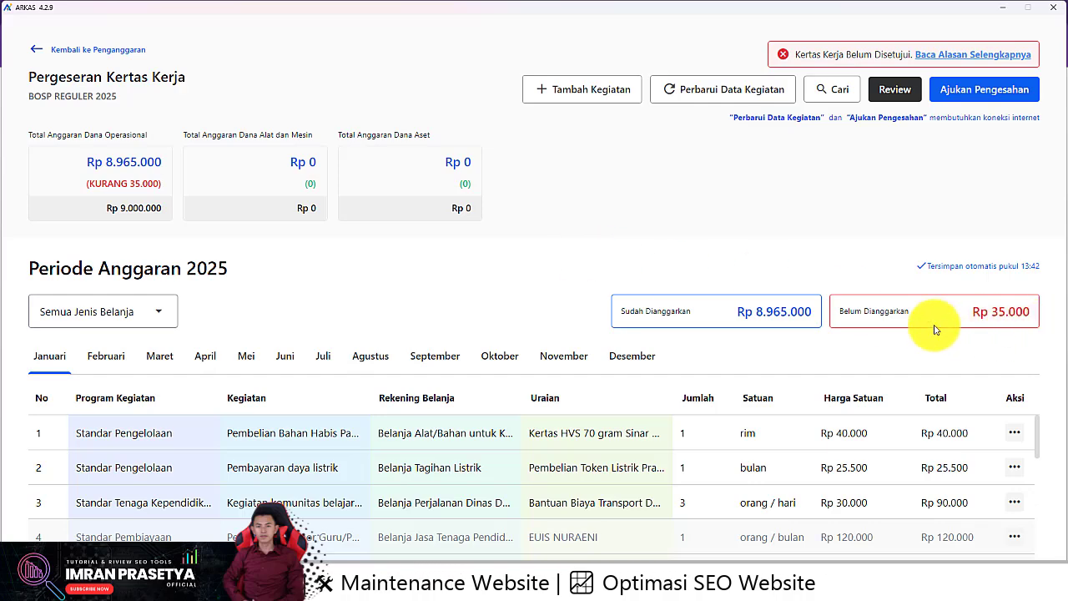
Start a new budget activity entry with Pengadaan Buku Teks Utama/Pendamping Peserta Didik as its Kegiatan
click(607, 96)
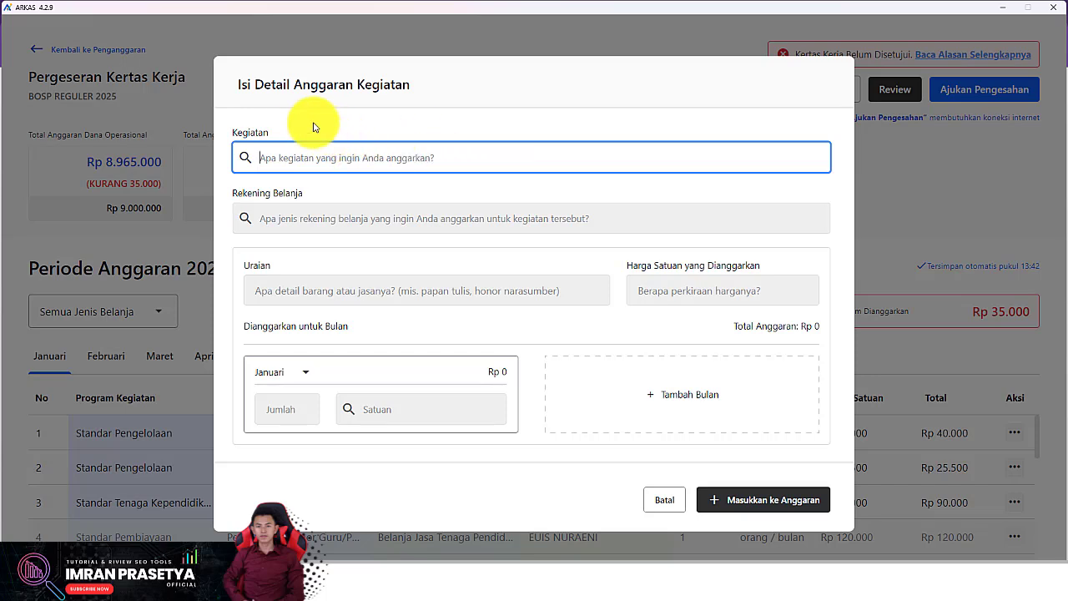
text(bu)
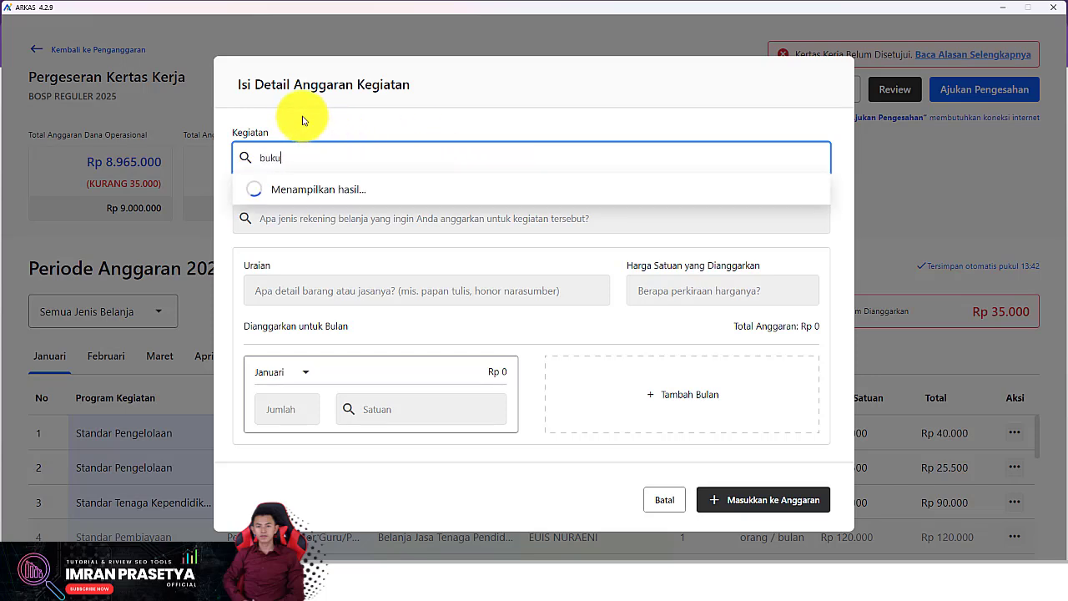
text(ku)
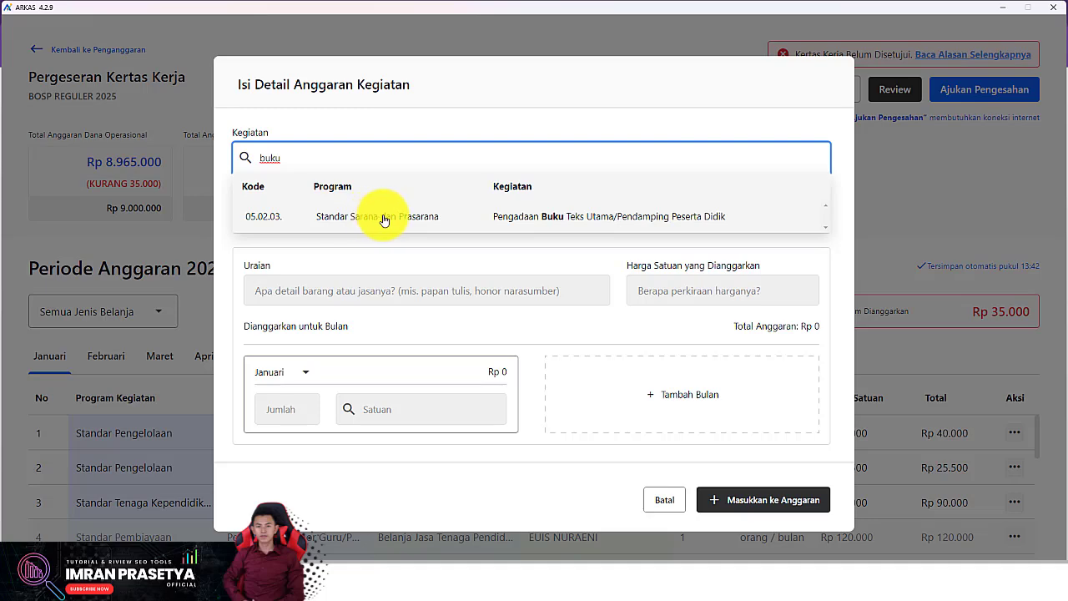
click(430, 218)
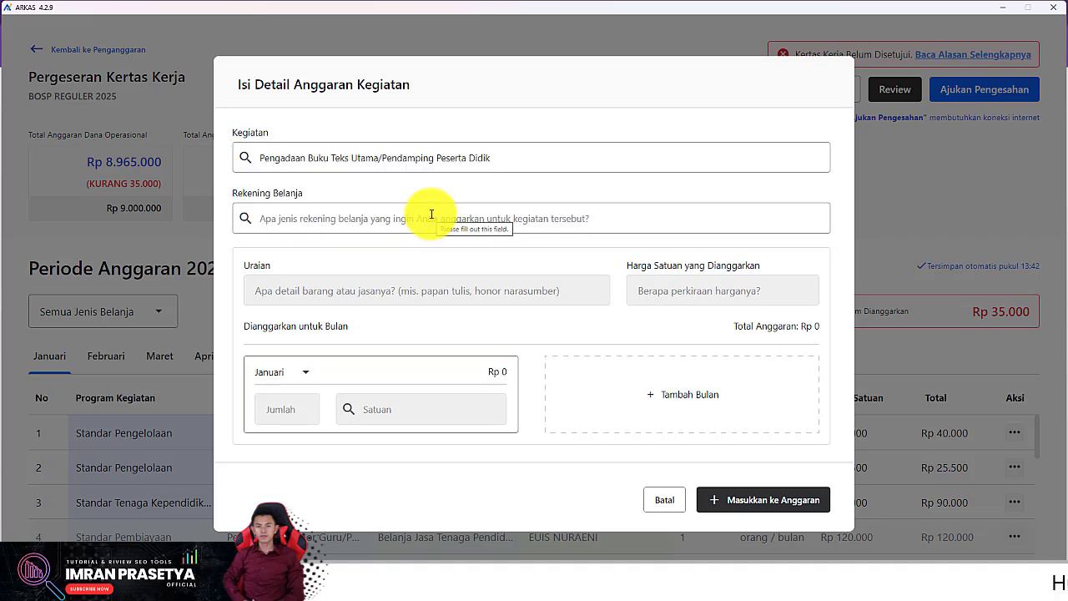
Find the "buku" accounts and set Rekening Belanja to Belanja Pemeliharaan Bahan Perpustakaan-Bahan Perpustakaan Tercetak-Buku Umum
click(431, 215)
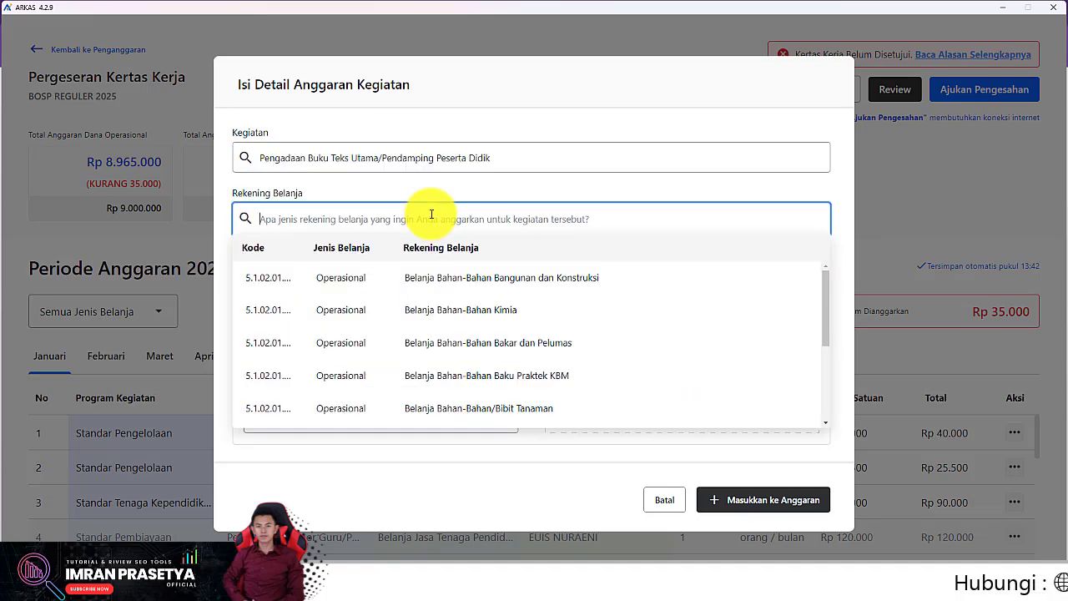
text(buku)
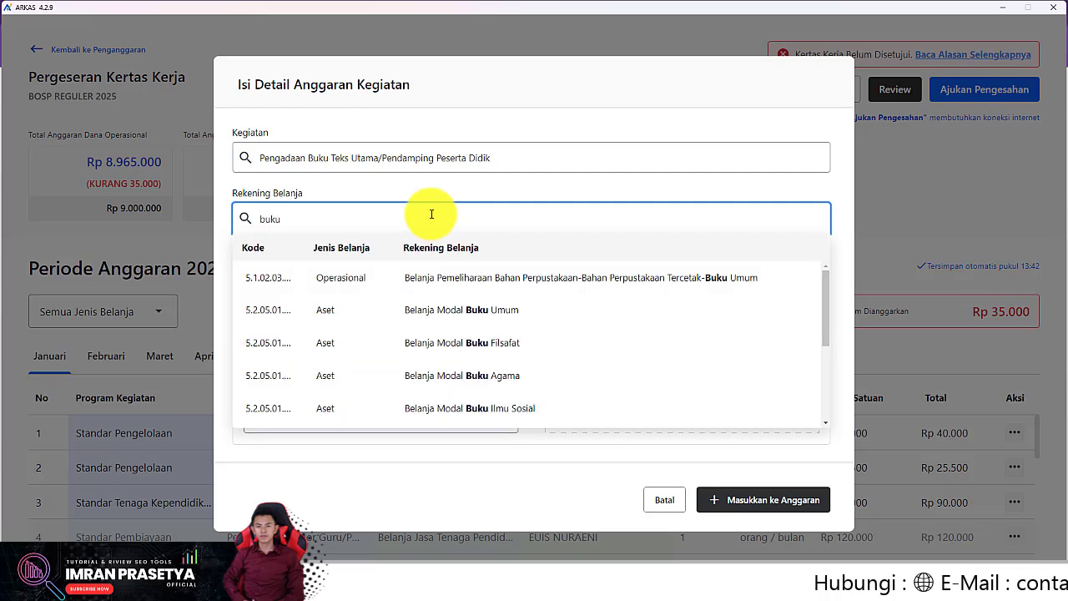
scroll(334, 330, down, 3)
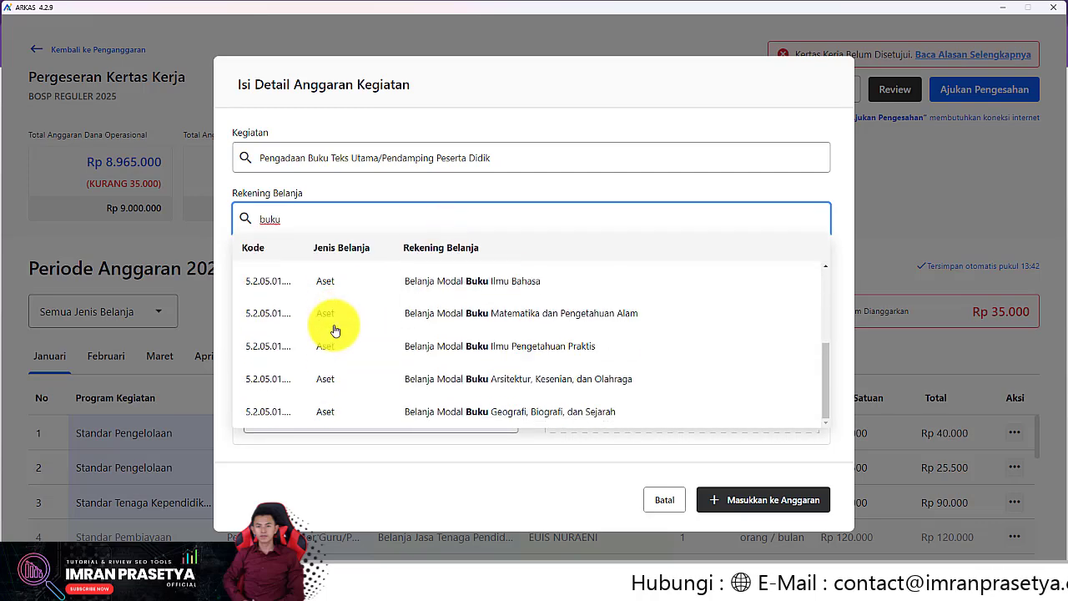
scroll(334, 329, up, 5)
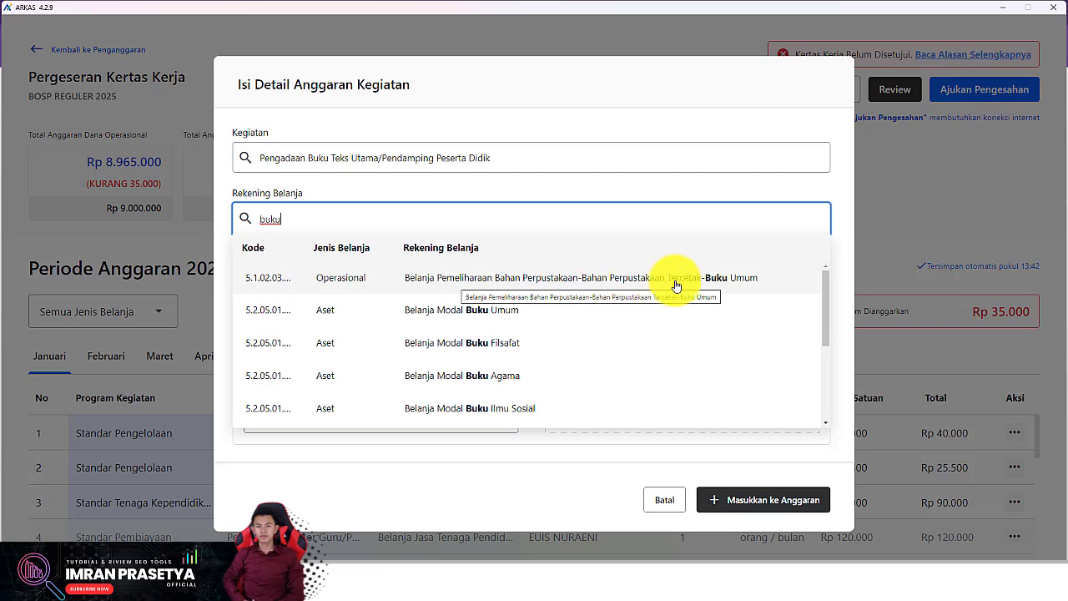
click(417, 276)
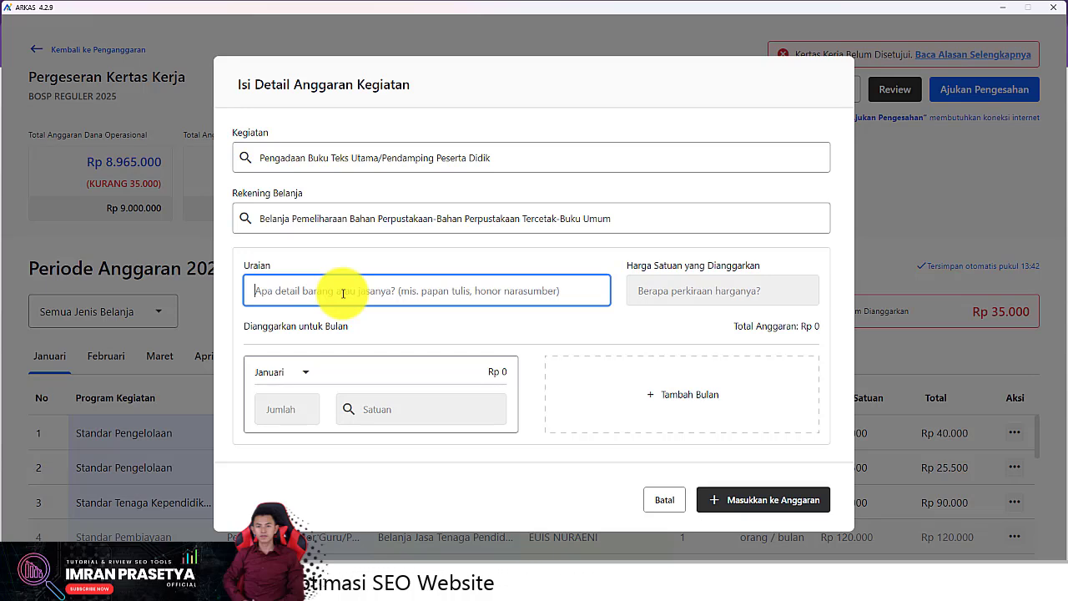
Set the Uraian to Buku Senangnya Bermain di Taman and its budgeted unit price to Rp 35.000
text(se)
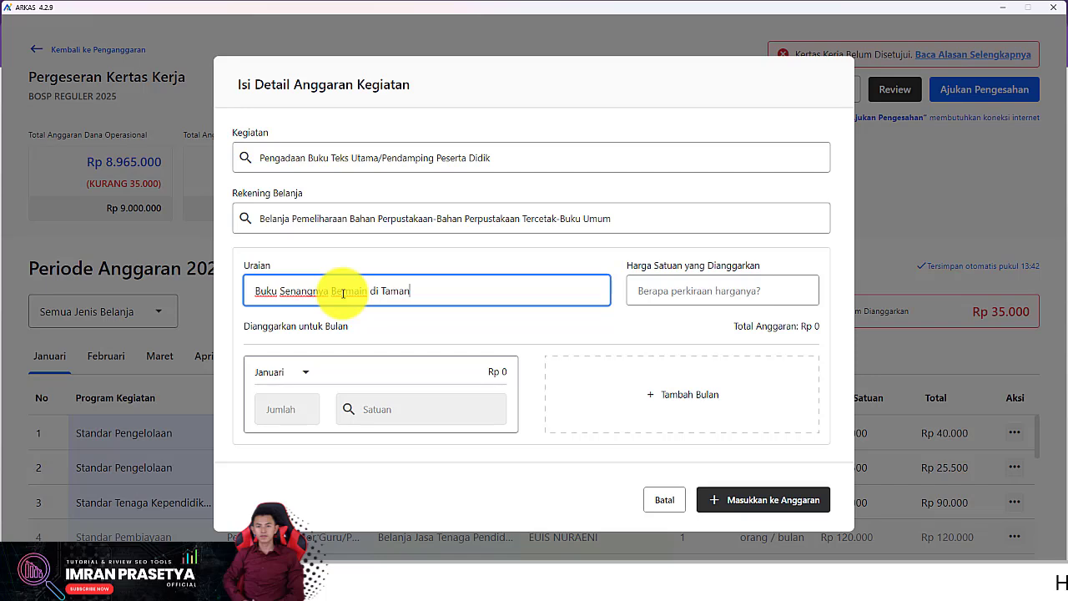
click(696, 289)
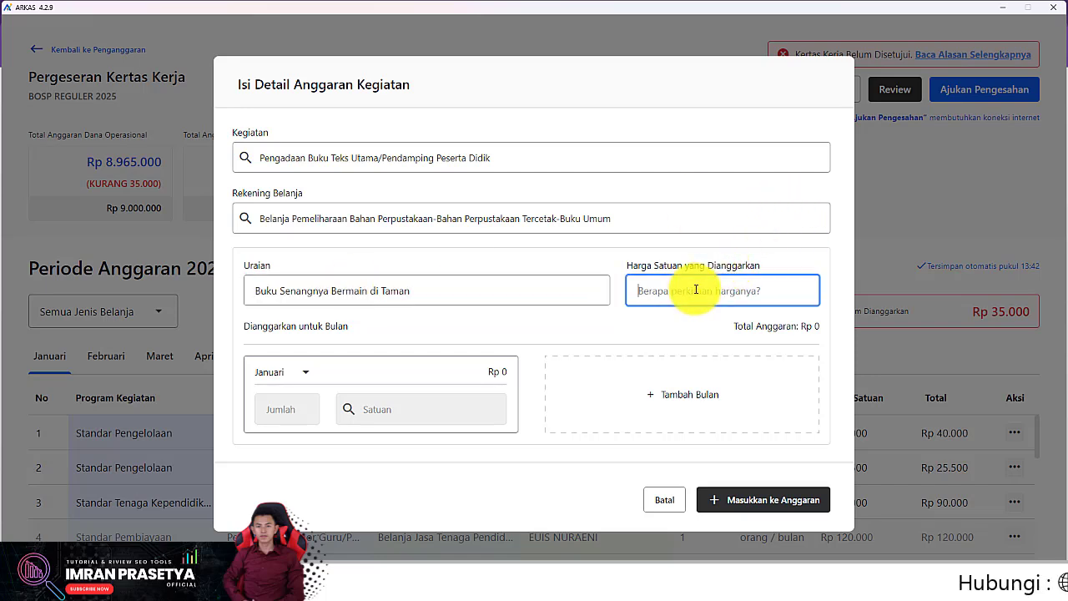
text(35)
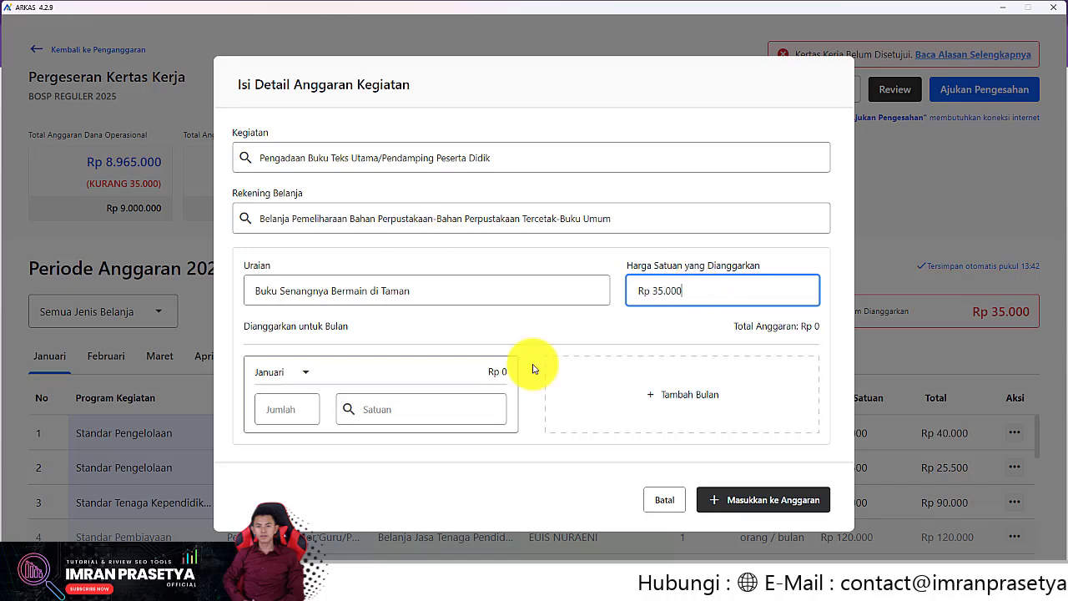
Budget the book for Agustus with a quantity of 1 eksemplar and add the entry to the budget
click(310, 382)
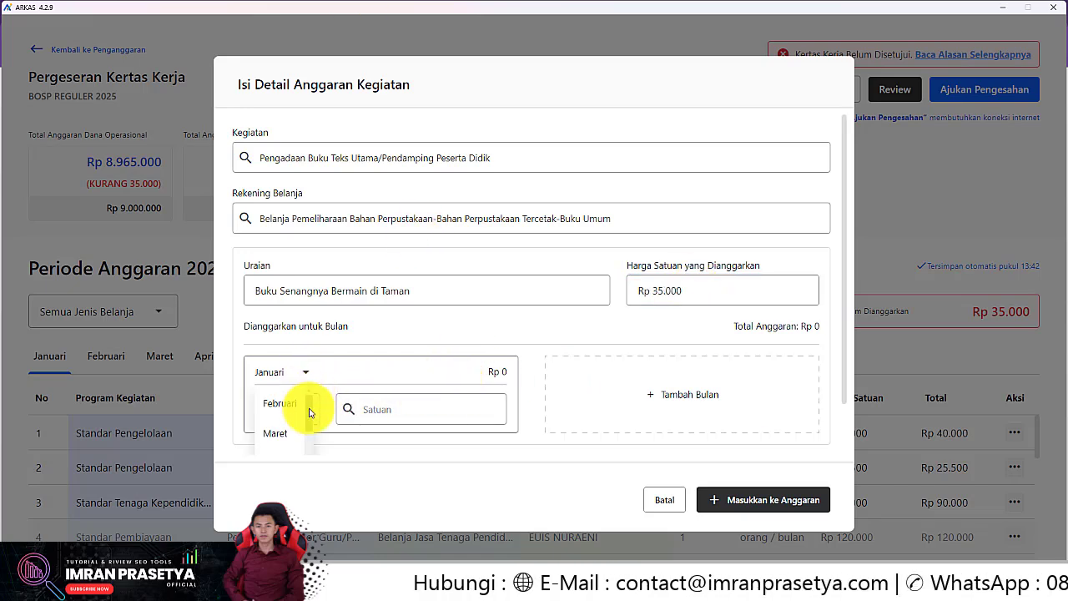
drag(306, 406, 308, 451)
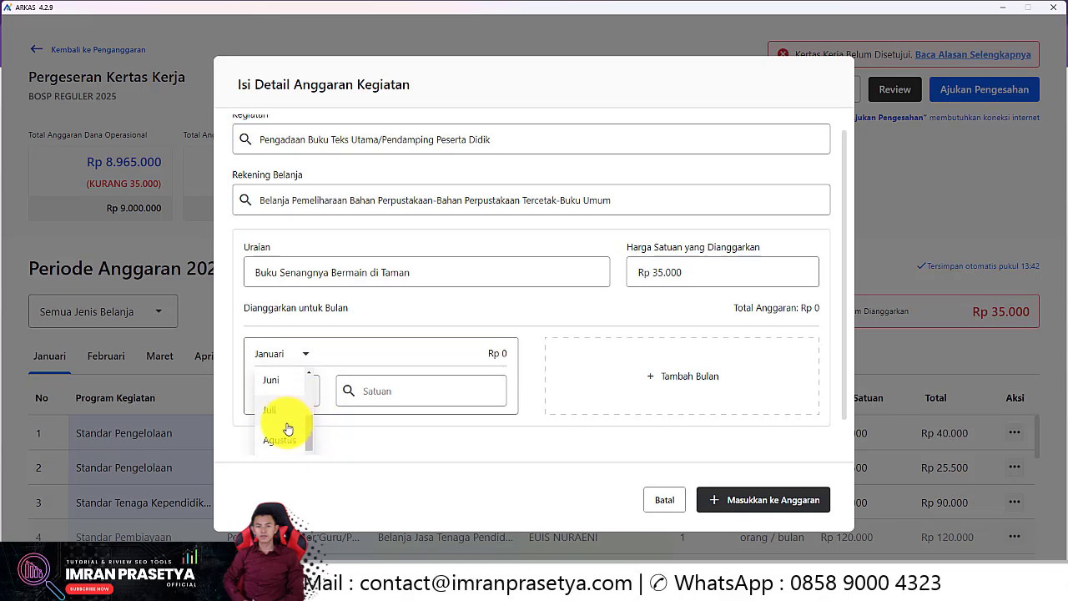
click(278, 434)
click(279, 408)
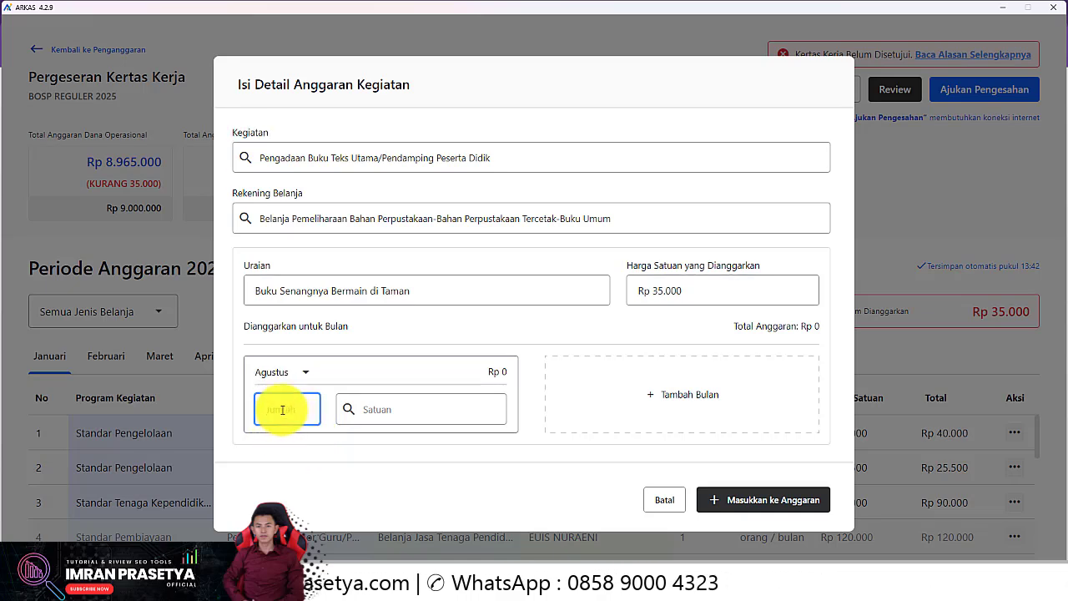
text(1)
click(415, 410)
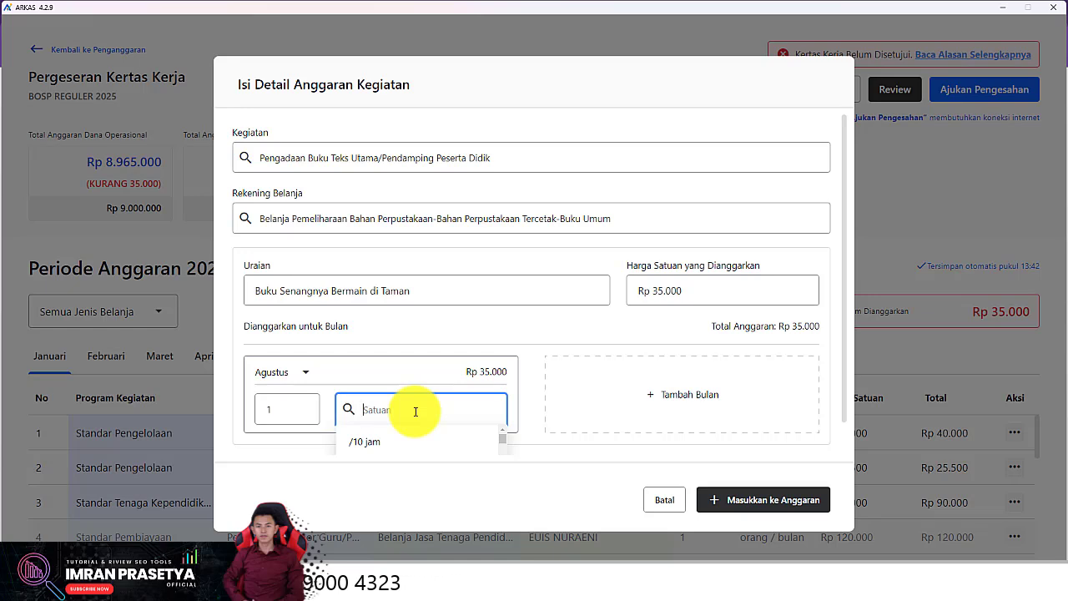
text(ekse)
click(412, 446)
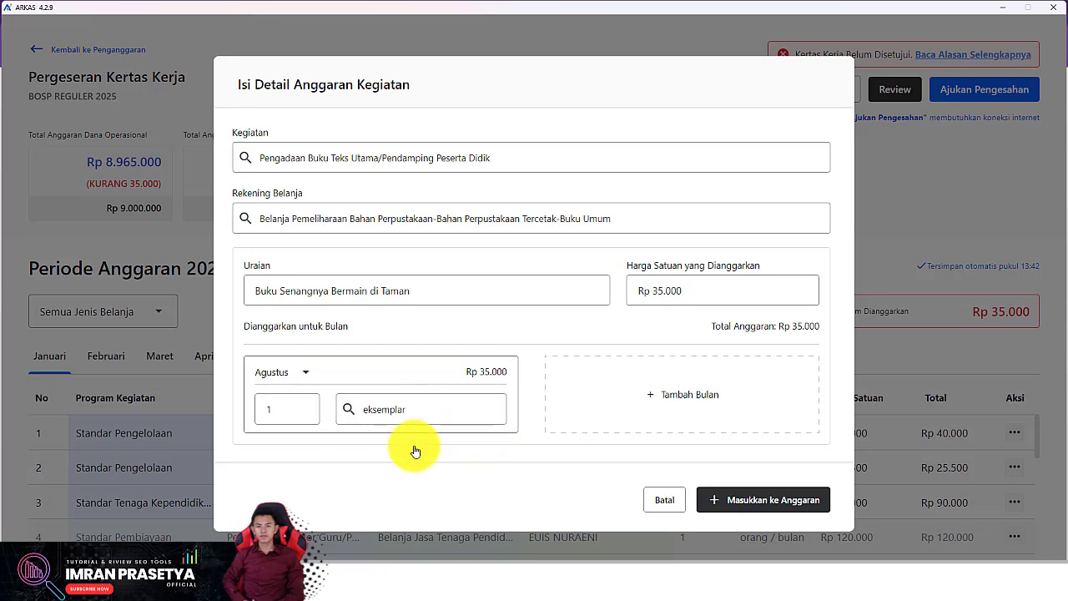
click(766, 505)
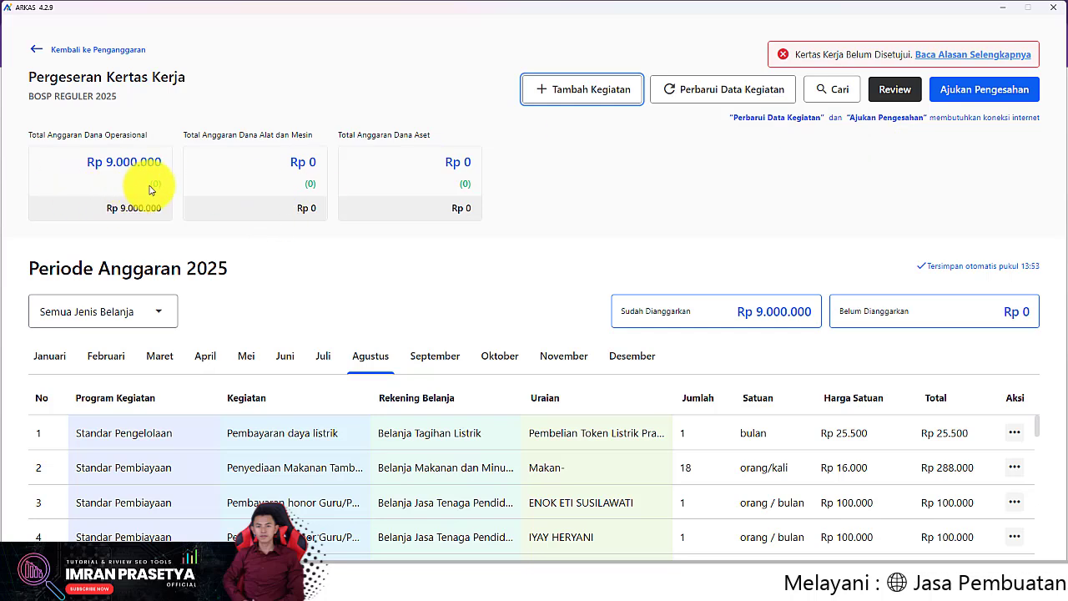
drag(167, 185, 452, 196)
click(489, 174)
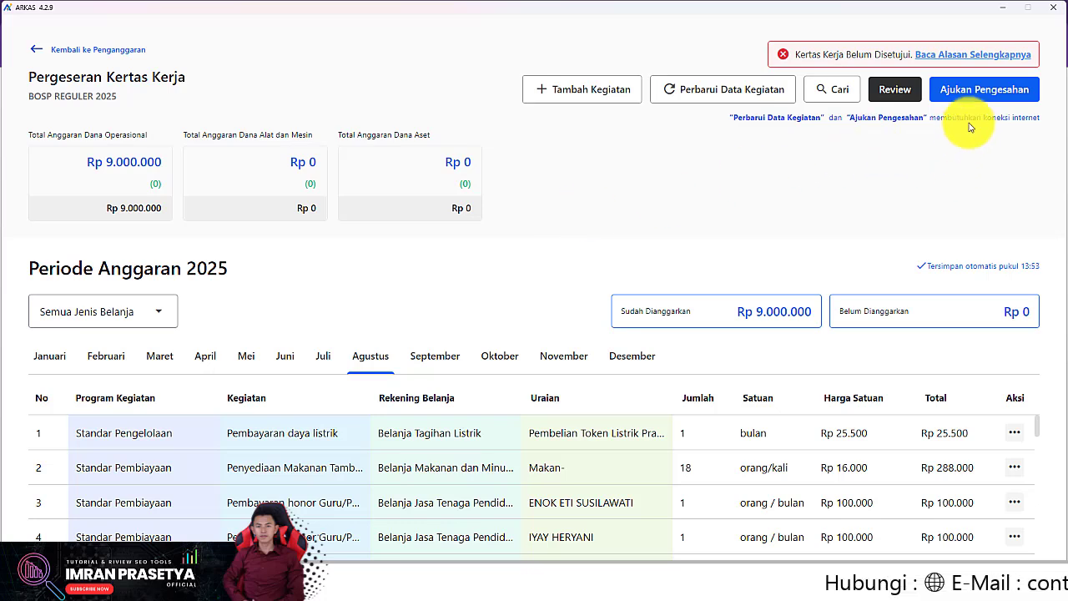
Submit the revised BOSP Reguler 2025 budget shift worksheet for approval and dismiss the sending notice
click(989, 90)
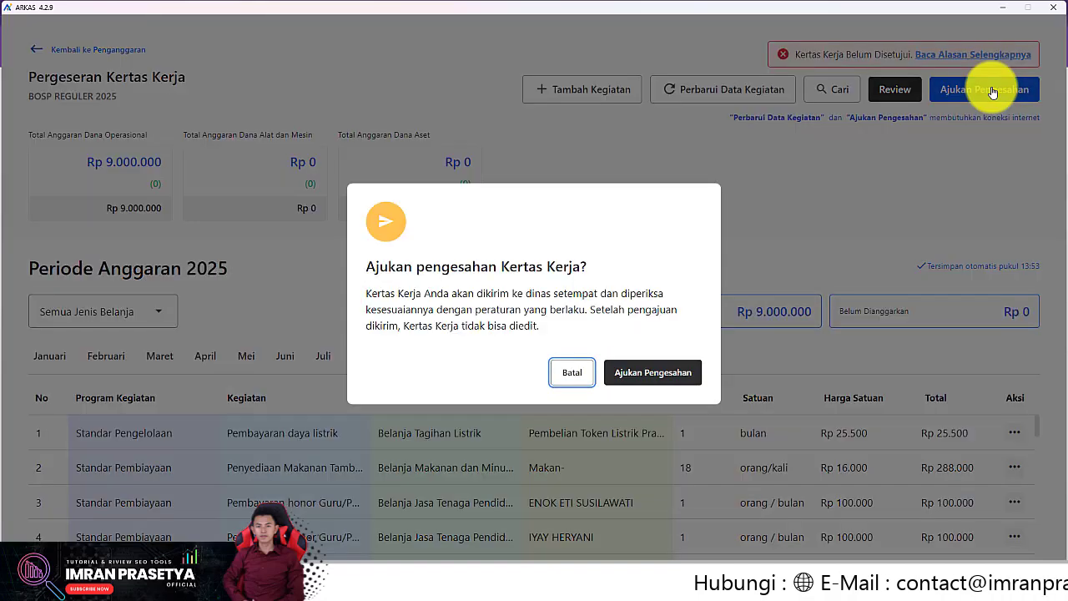
click(648, 374)
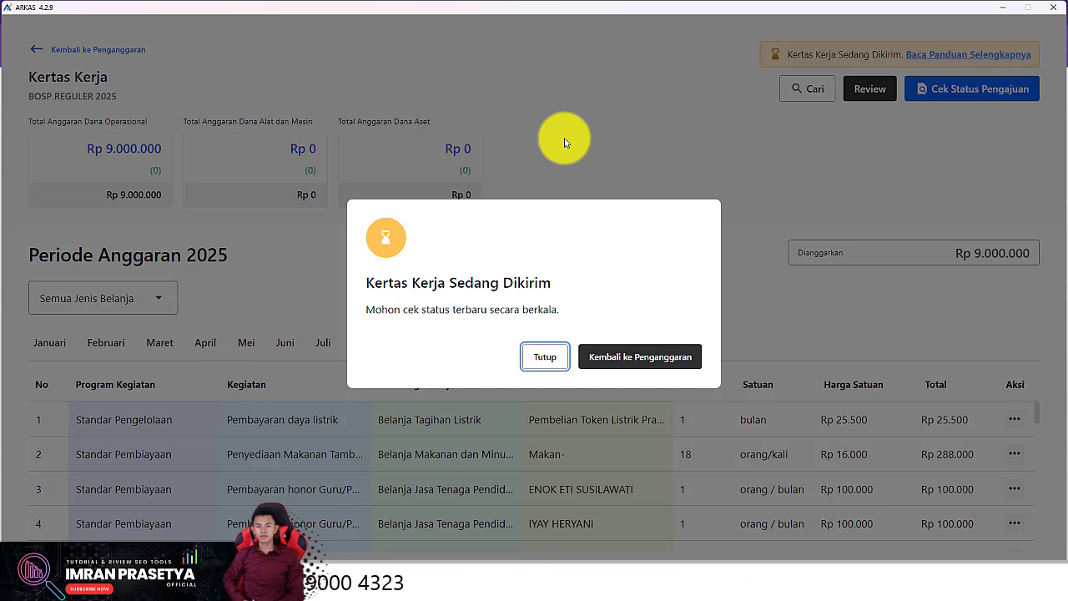
click(543, 359)
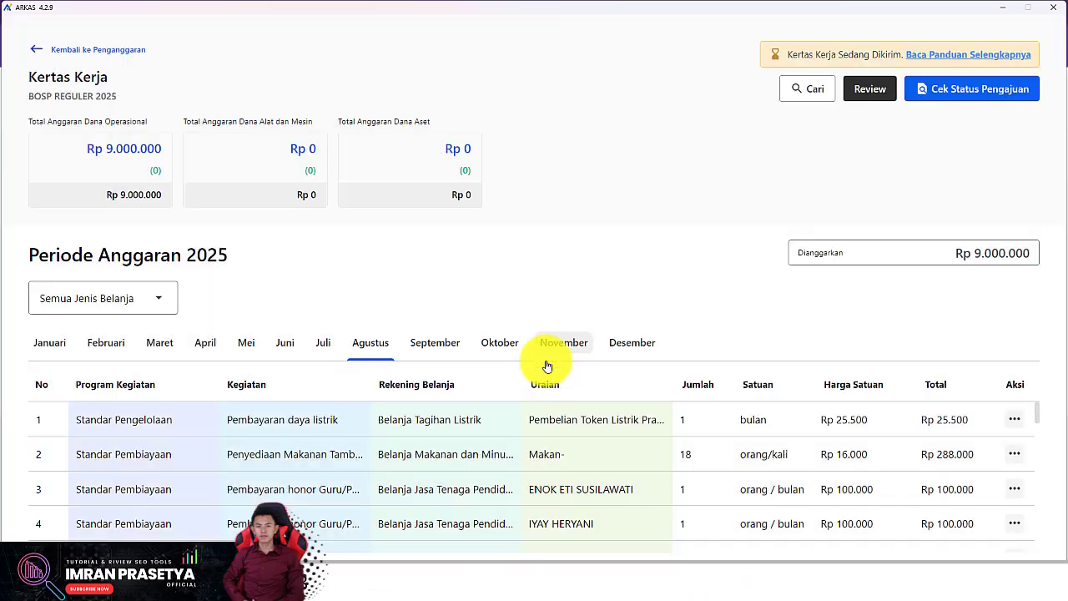
Return to the budgeting overview and check the latest submission status of Kertas Kerja BOSP Reguler 2025
click(35, 49)
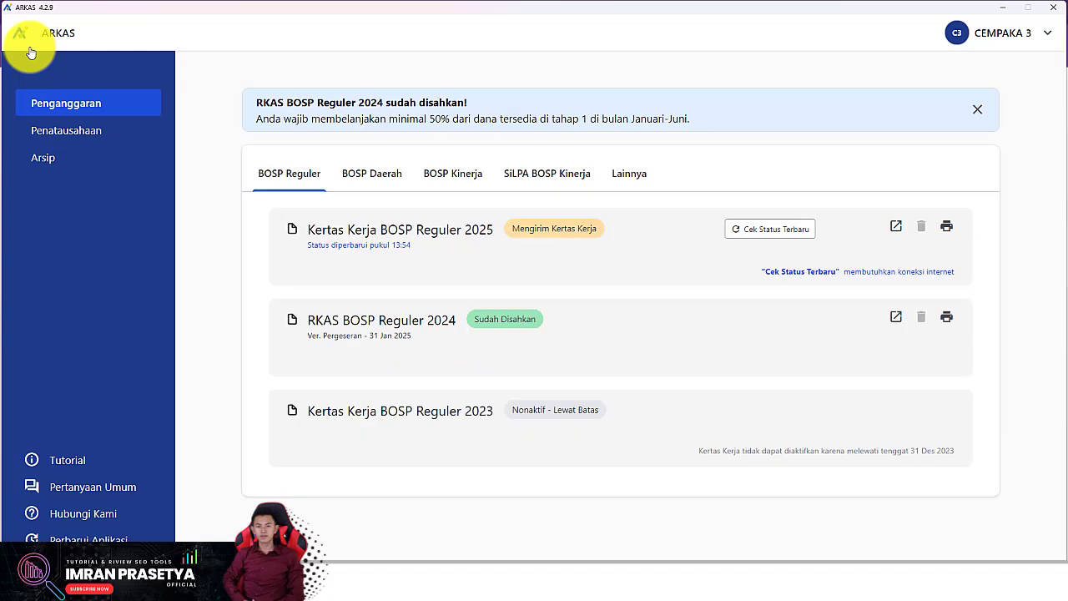
click(754, 230)
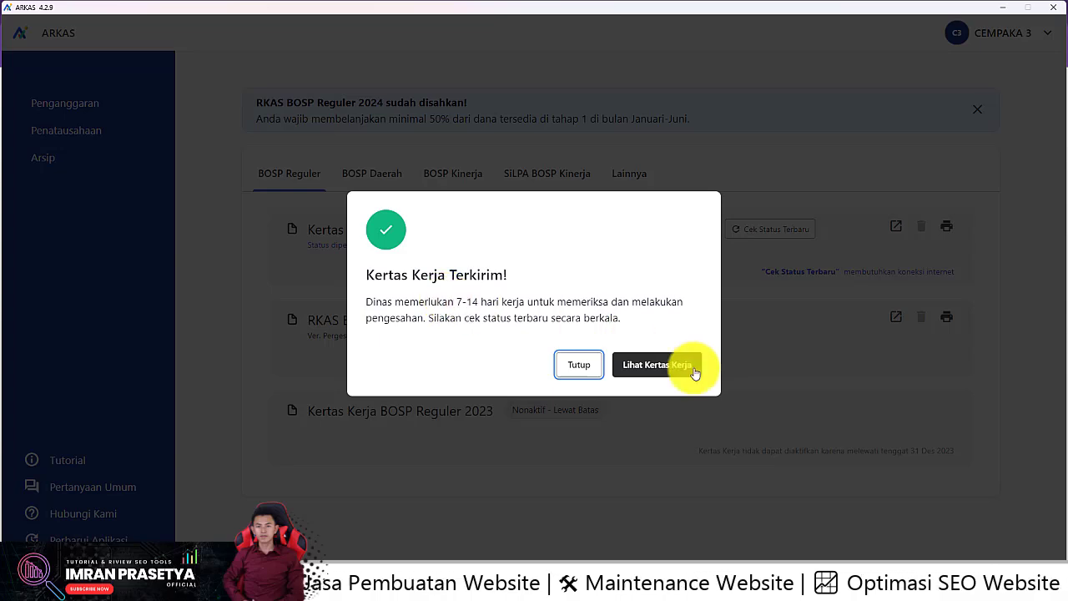
click(578, 365)
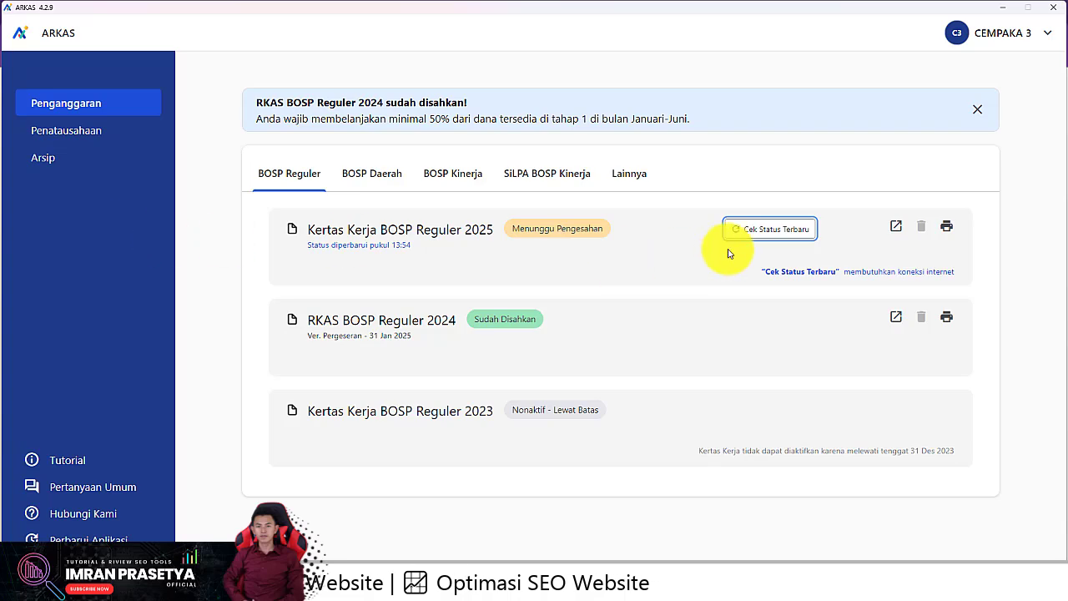
Open the review of the BOSP Reguler 2025 worksheet and show its budget per year
click(895, 228)
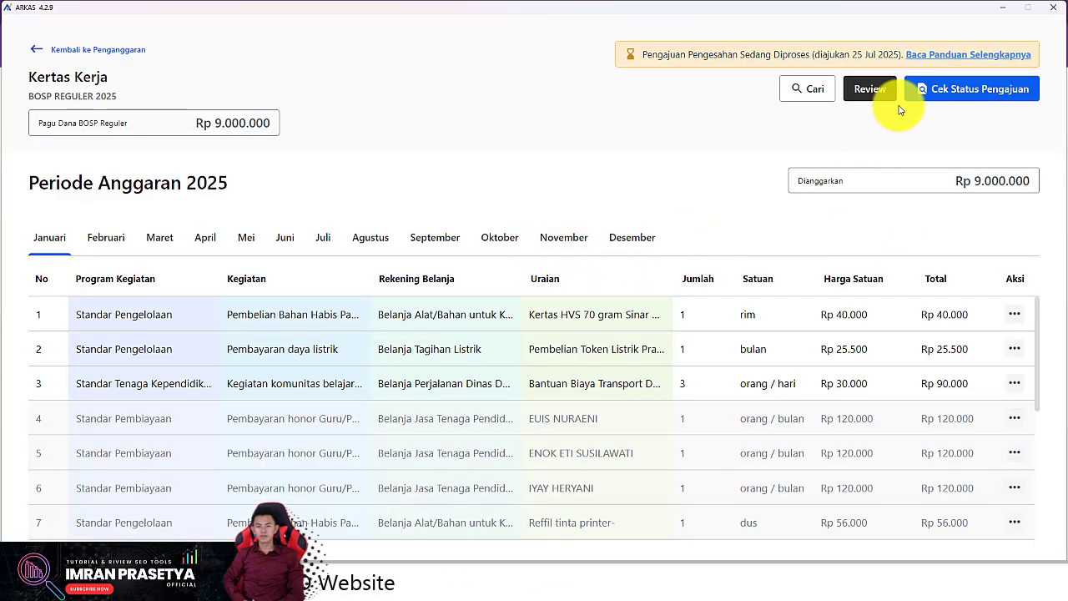
click(865, 94)
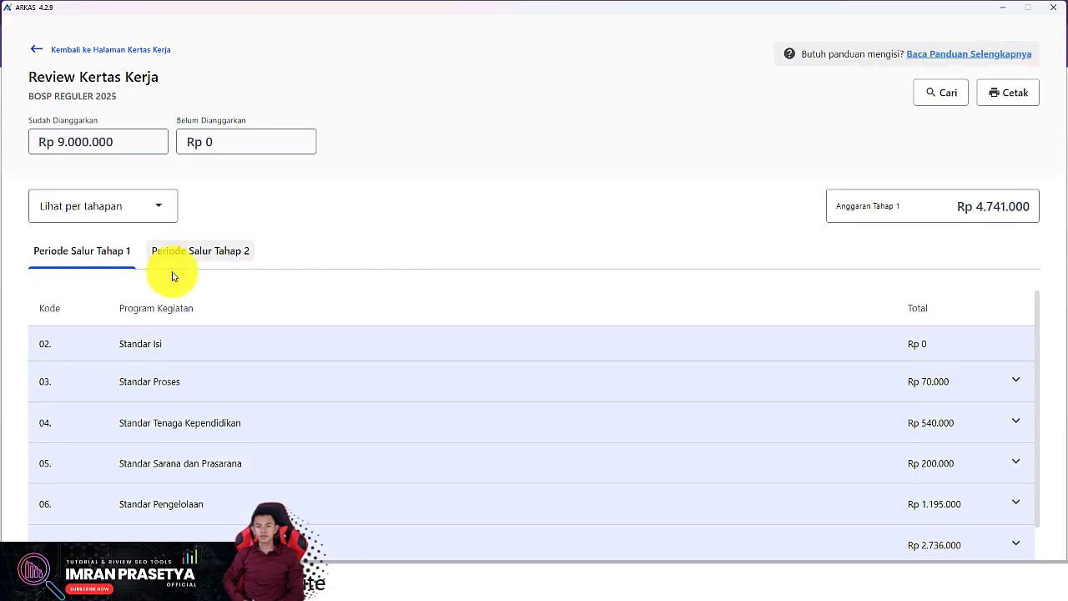
click(112, 215)
click(100, 287)
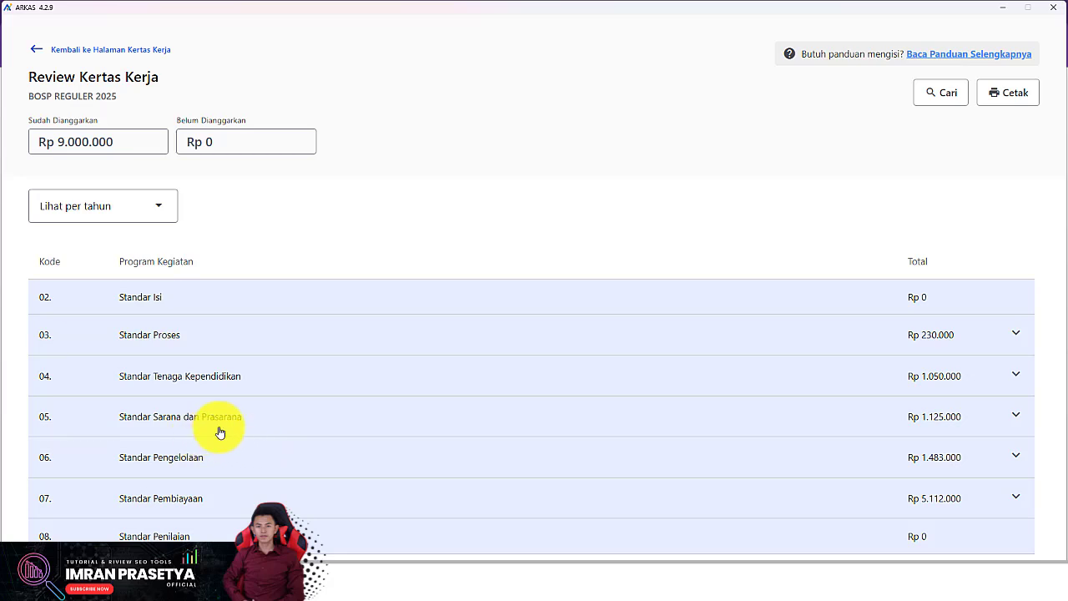
Expand Standar Sarana dan Prasarana to examine its book procurement budget, and leave the review for the budgeting overview
click(451, 419)
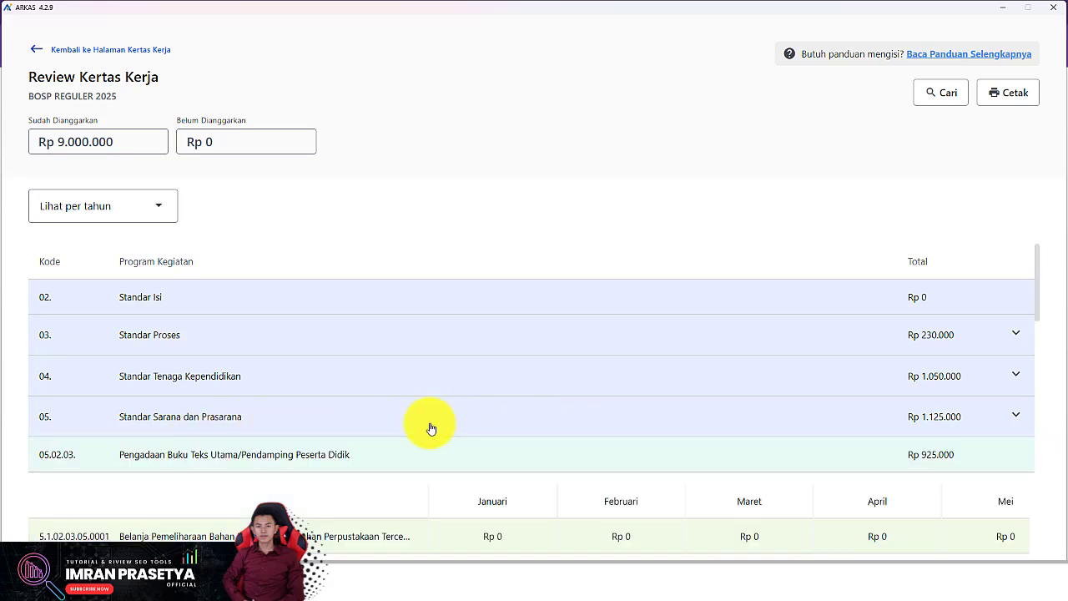
scroll(204, 489, down, 1)
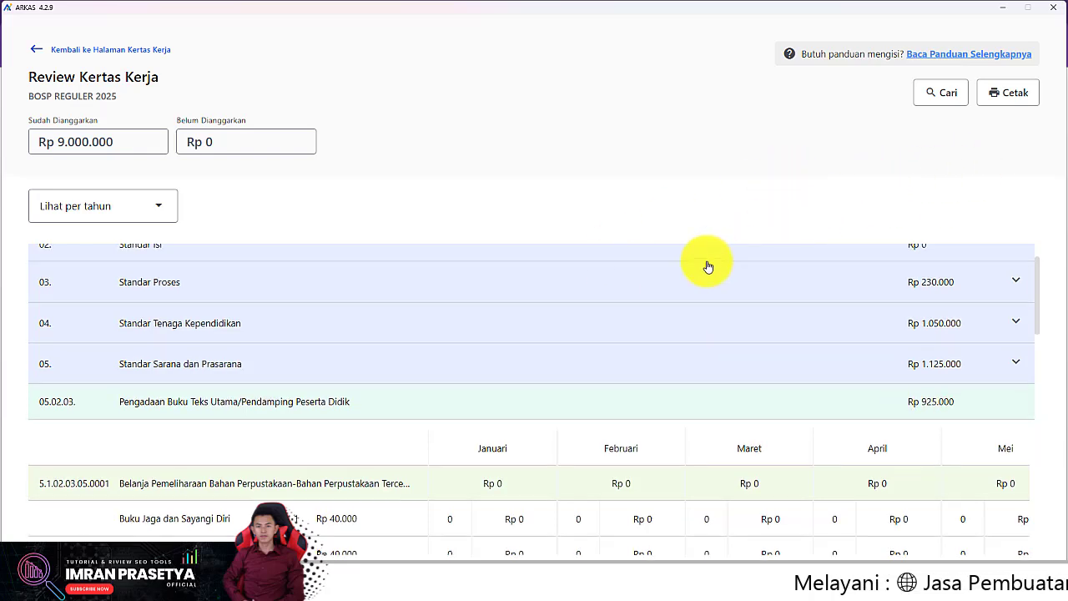
scroll(544, 244, up, 1)
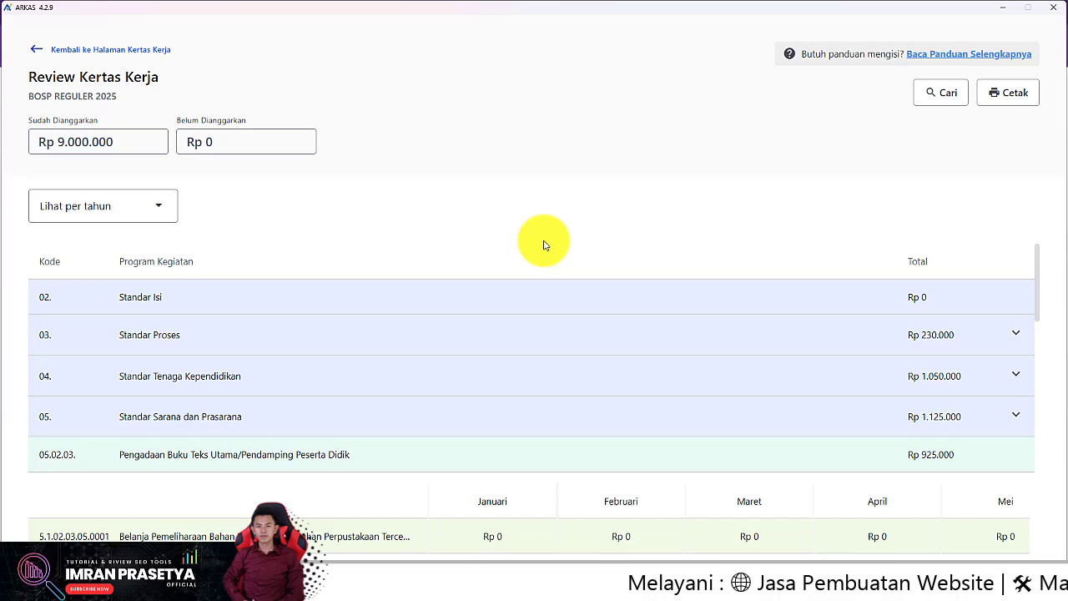
click(35, 50)
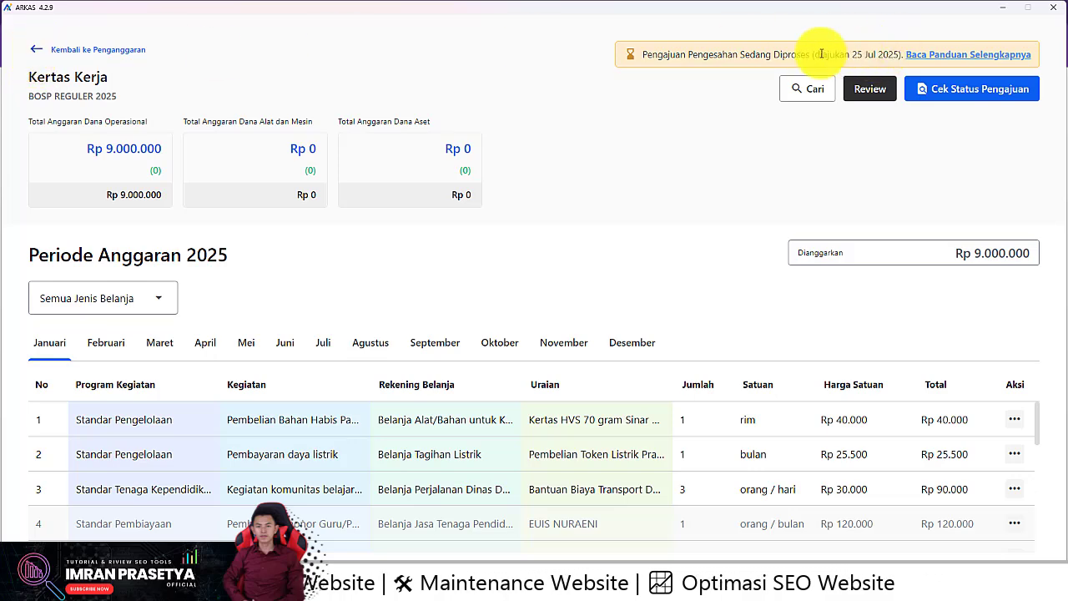
click(50, 49)
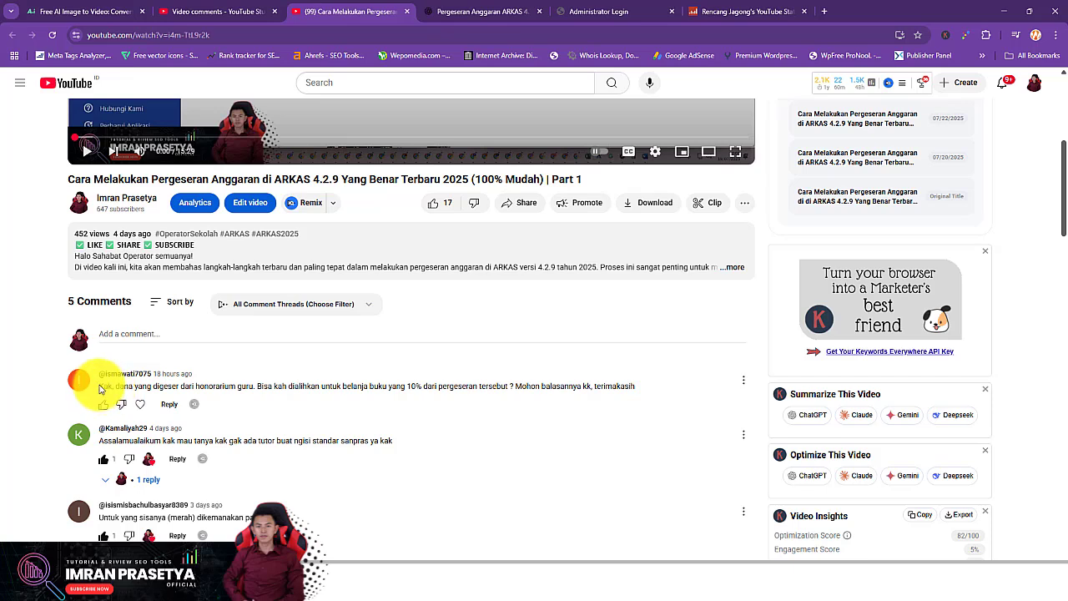
Switch to the YouTube video page and highlight the comment's question about shifting teacher honorarium funds to book purchases, then clear the highlight
drag(100, 387, 380, 386)
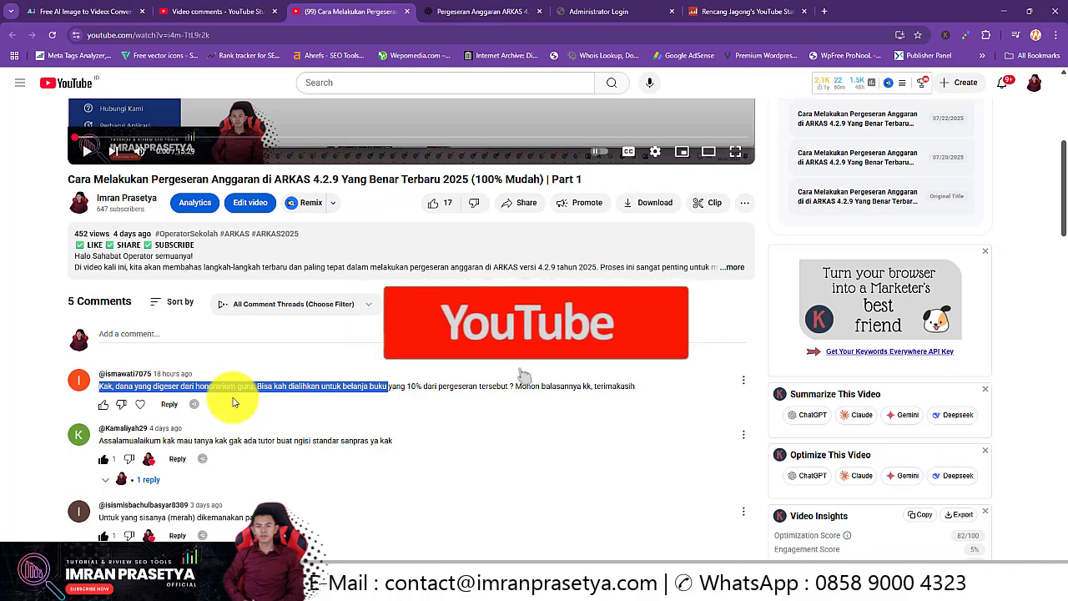
click(327, 411)
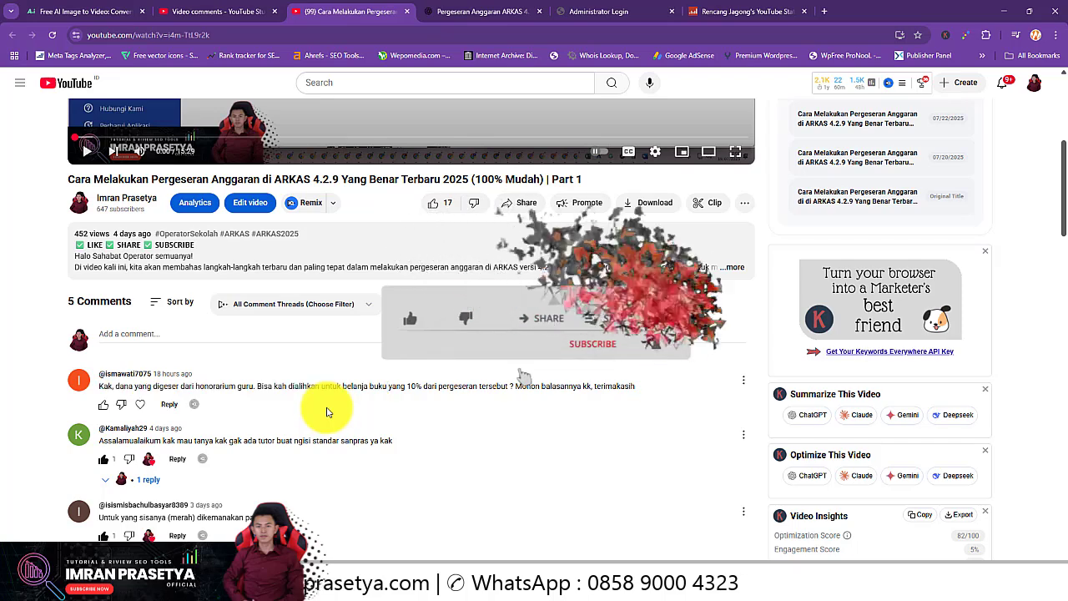